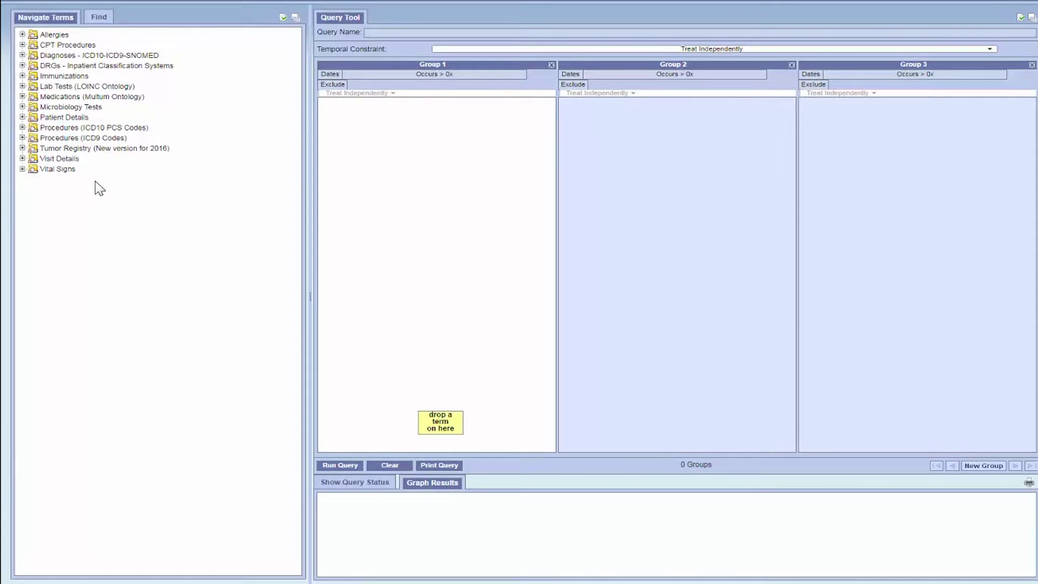
# - Browse Patient Details' Ethnic Group and Alcohol Consumption, collapse it, then expand Visit Details
pyautogui.click(22, 118)
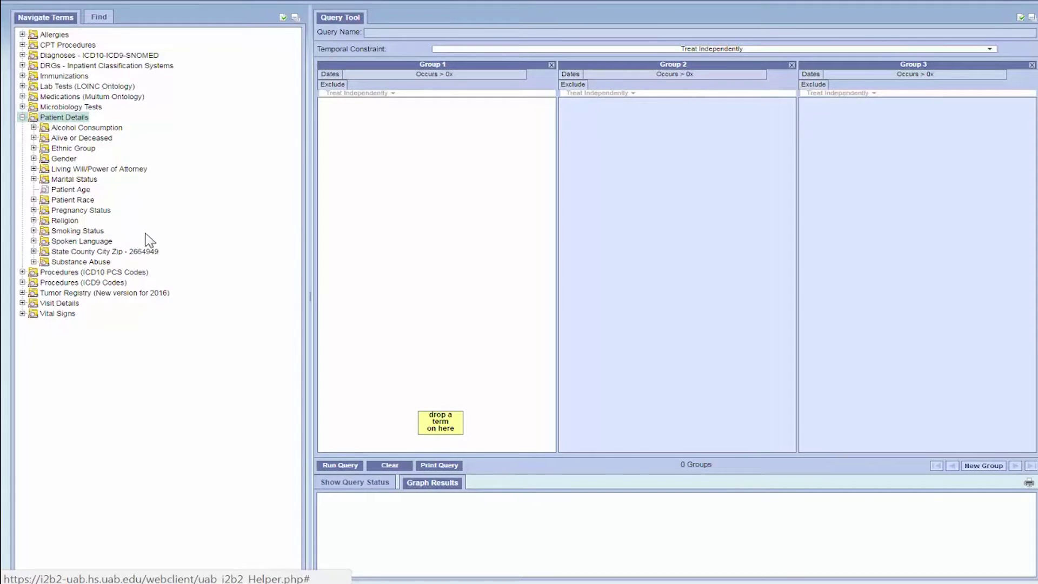
pyautogui.click(34, 148)
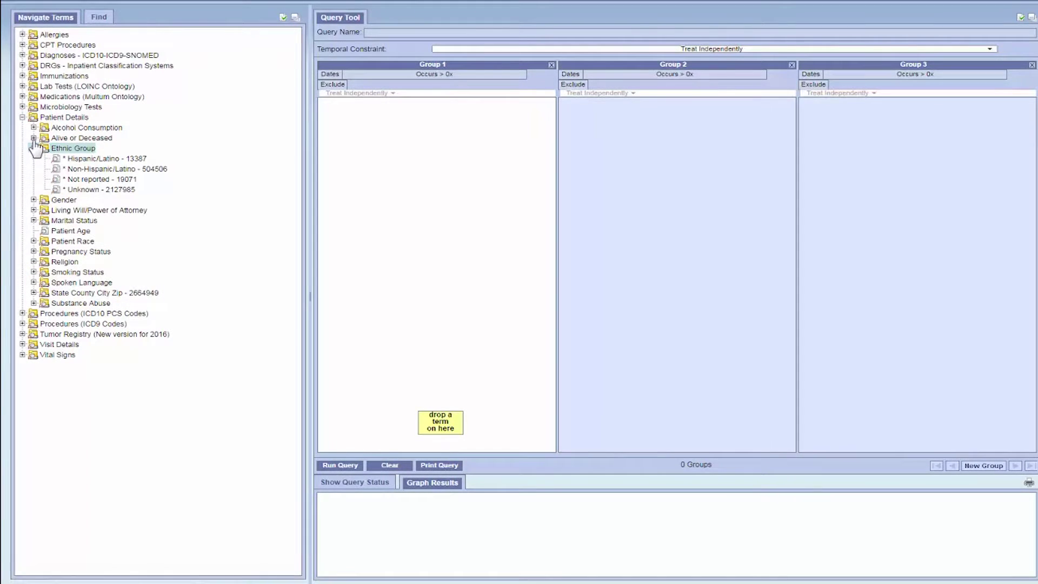
pyautogui.click(34, 128)
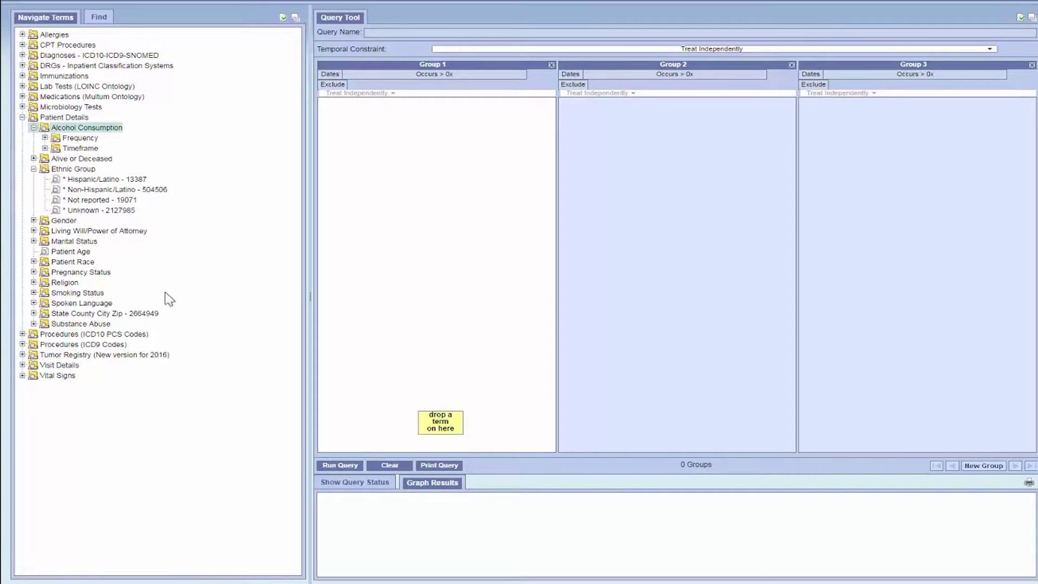
pyautogui.click(22, 117)
pyautogui.click(22, 159)
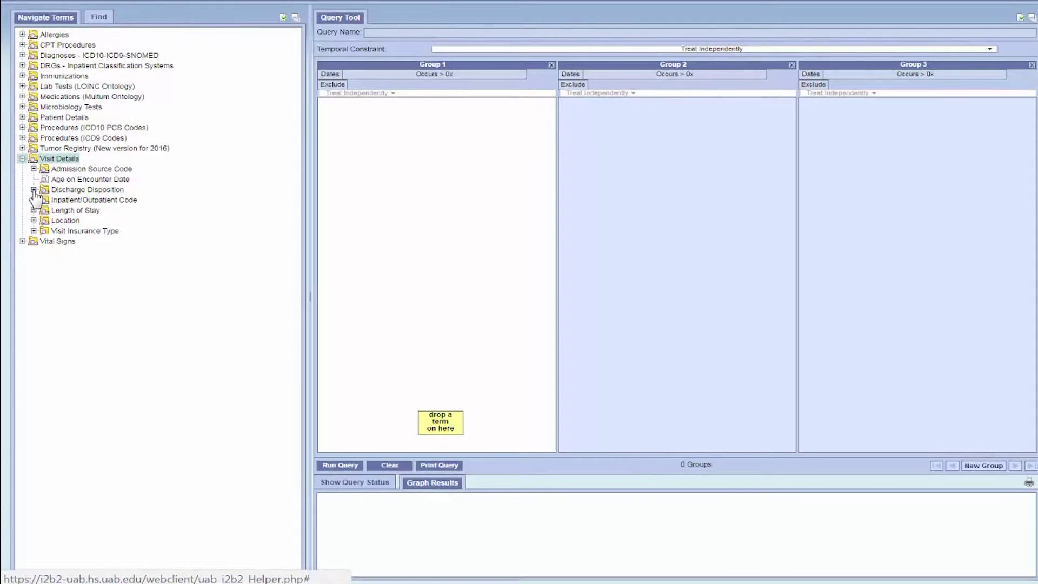
# - Review Discharge Disposition and Visit Insurance Type values, then collapse Visit Details
pyautogui.click(33, 190)
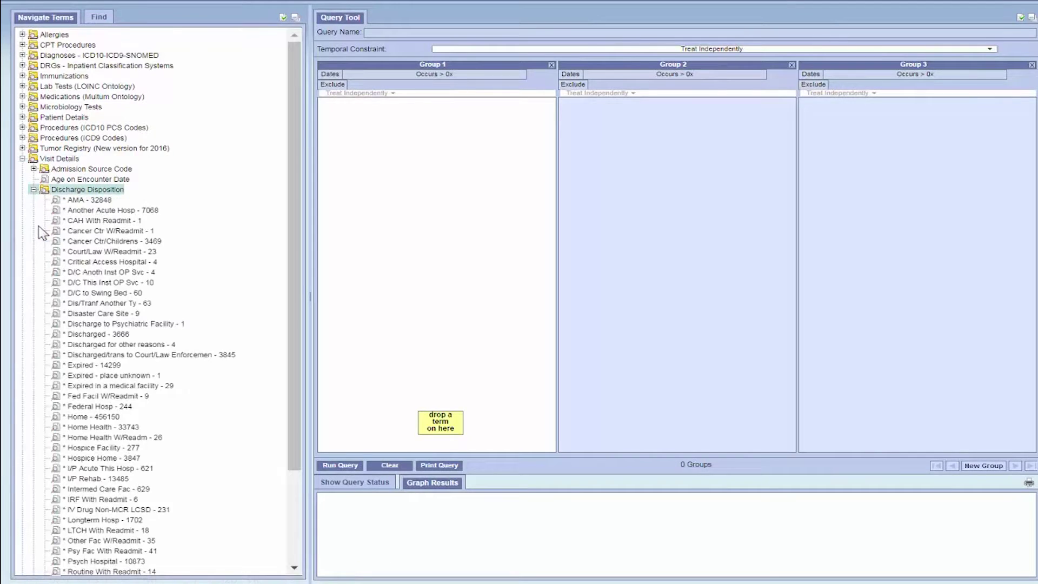
pyautogui.click(34, 190)
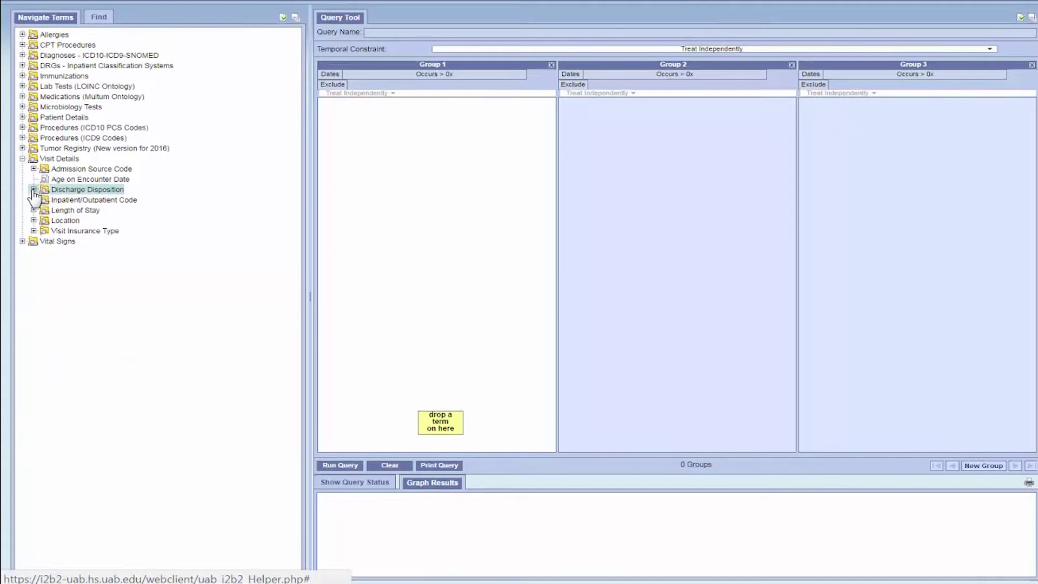
pyautogui.click(34, 231)
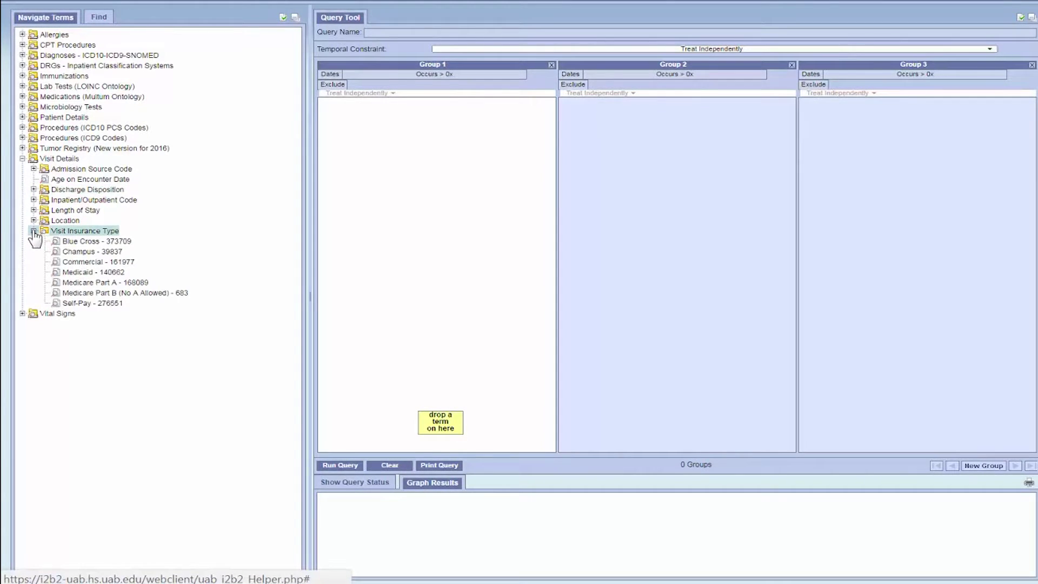
pyautogui.click(33, 231)
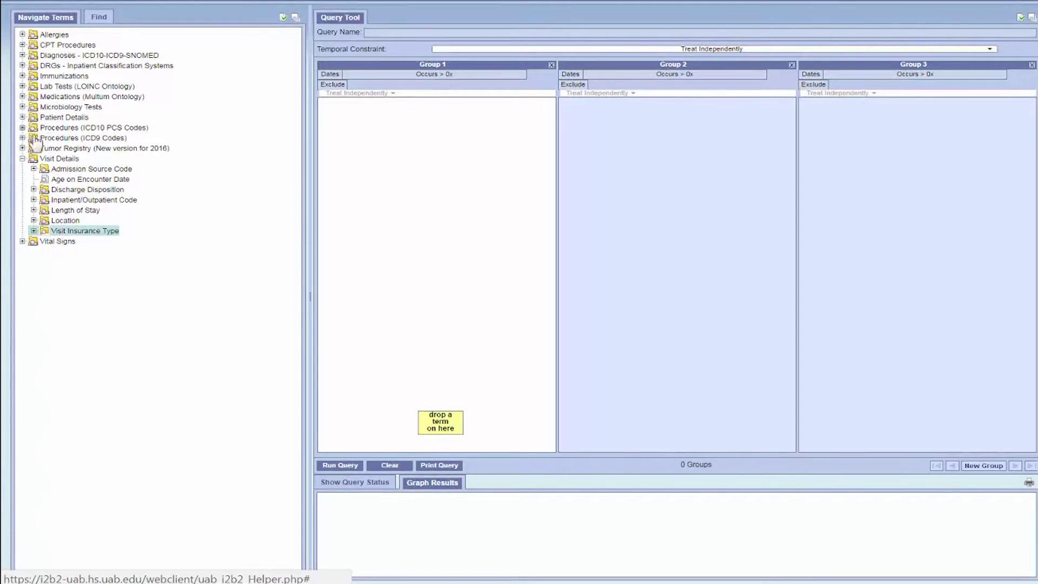
pyautogui.click(22, 158)
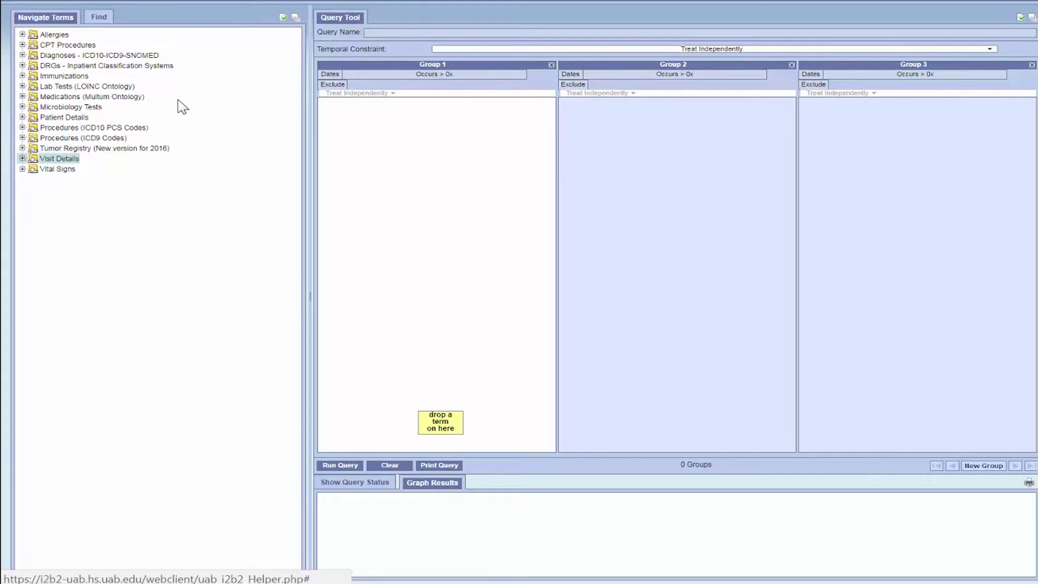
pyautogui.click(23, 76)
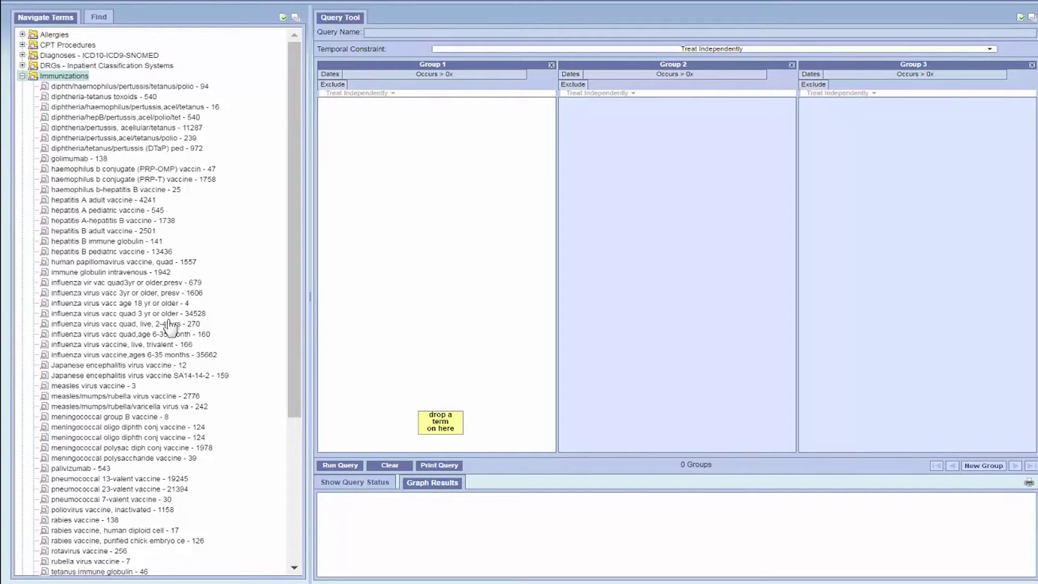
pyautogui.moveTo(168, 318); pyautogui.dragTo(364, 142)
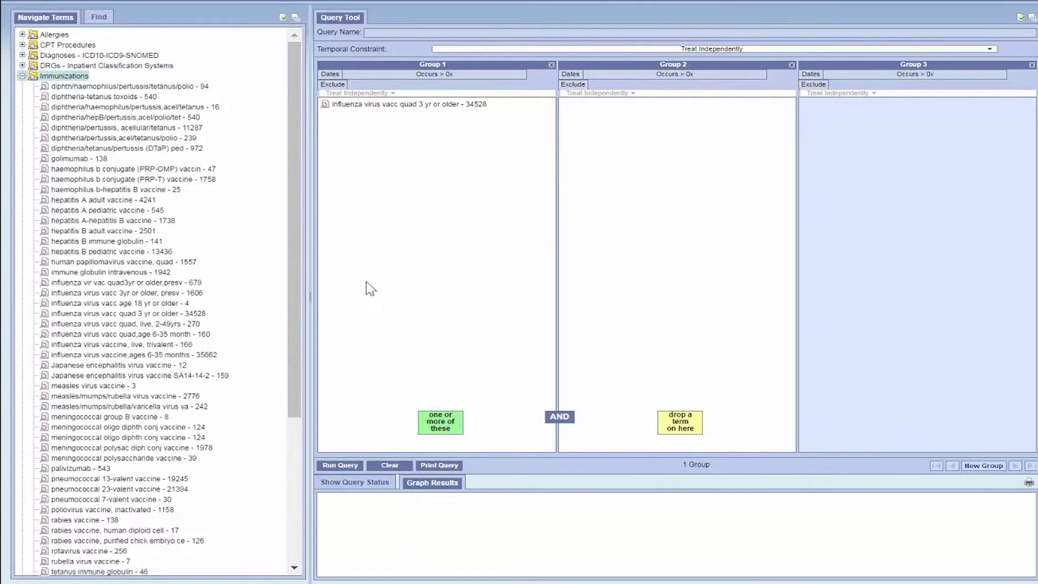
pyautogui.click(340, 465)
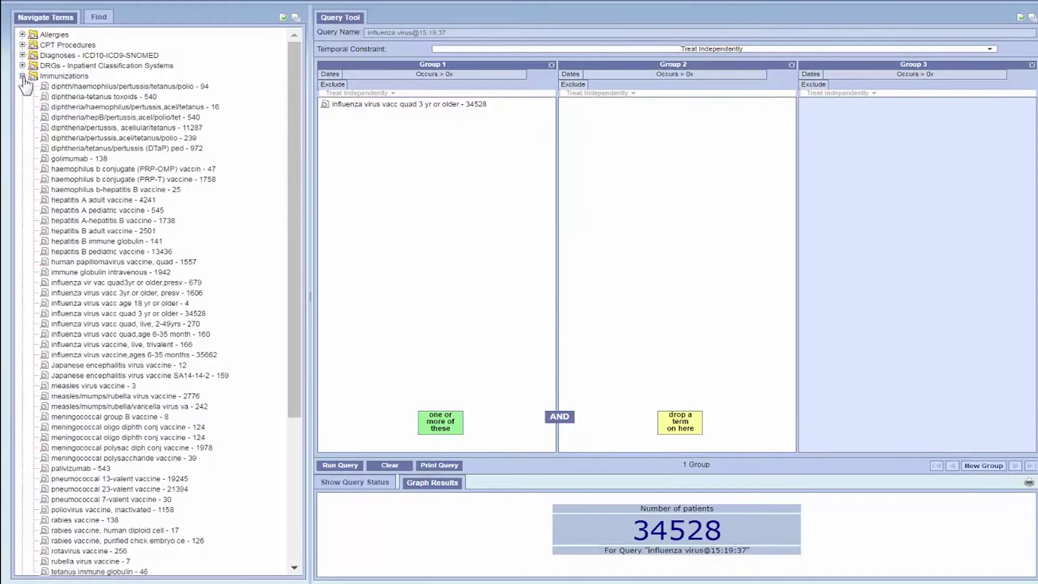
pyautogui.click(22, 75)
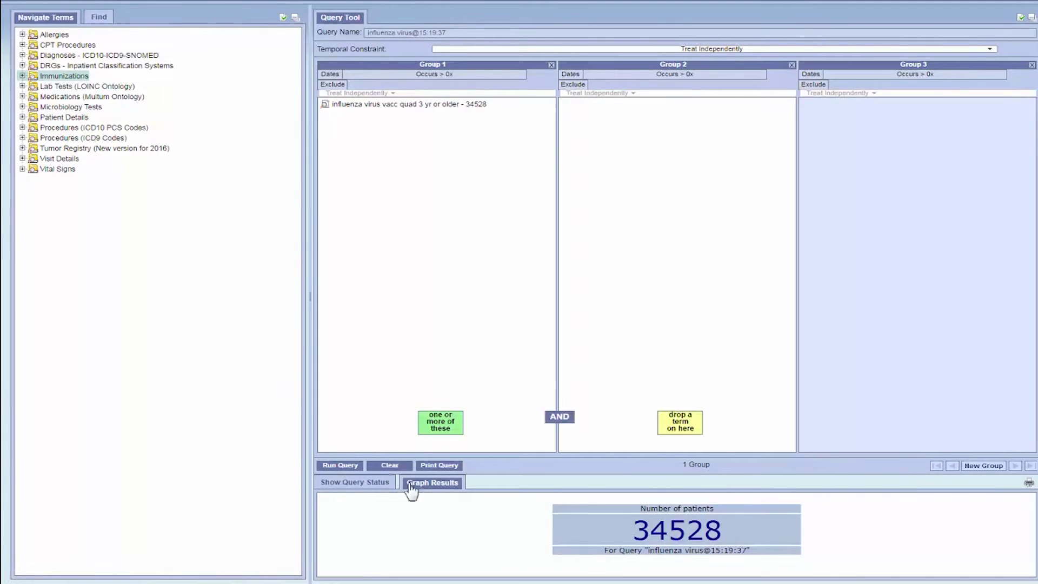
pyautogui.click(389, 465)
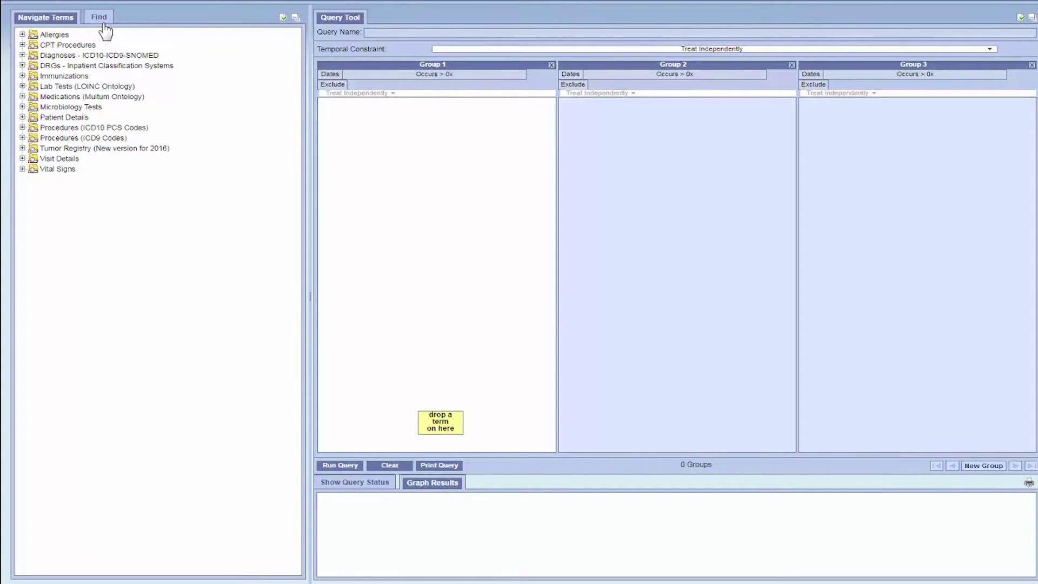
# - Expand Lab Tests, Vital Signs, Diastolic and Systolic terms, collapse Blood Pressure, then expand Loincclasstypes
pyautogui.click(22, 86)
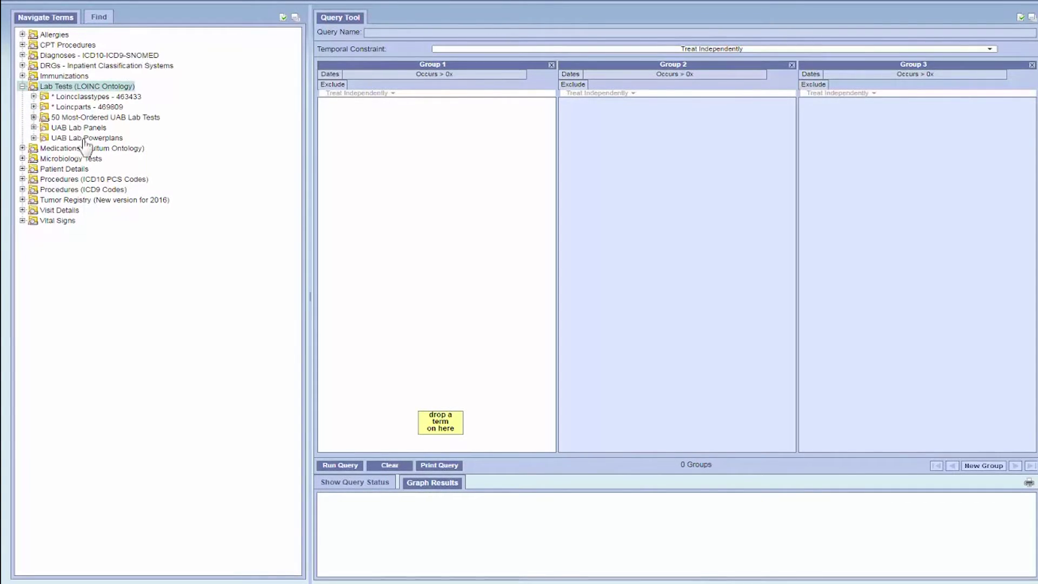
pyautogui.click(22, 221)
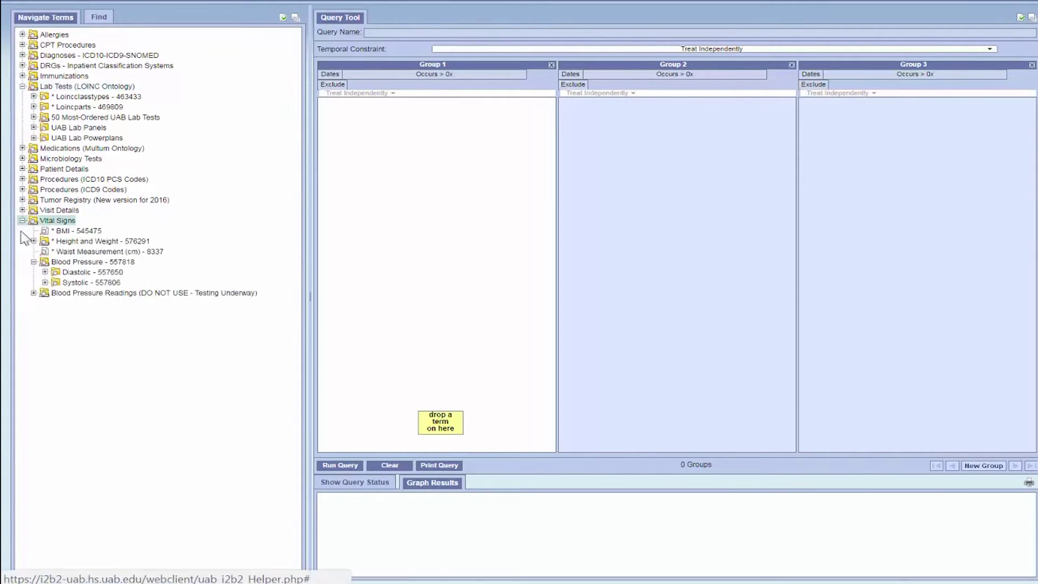
pyautogui.click(50, 273)
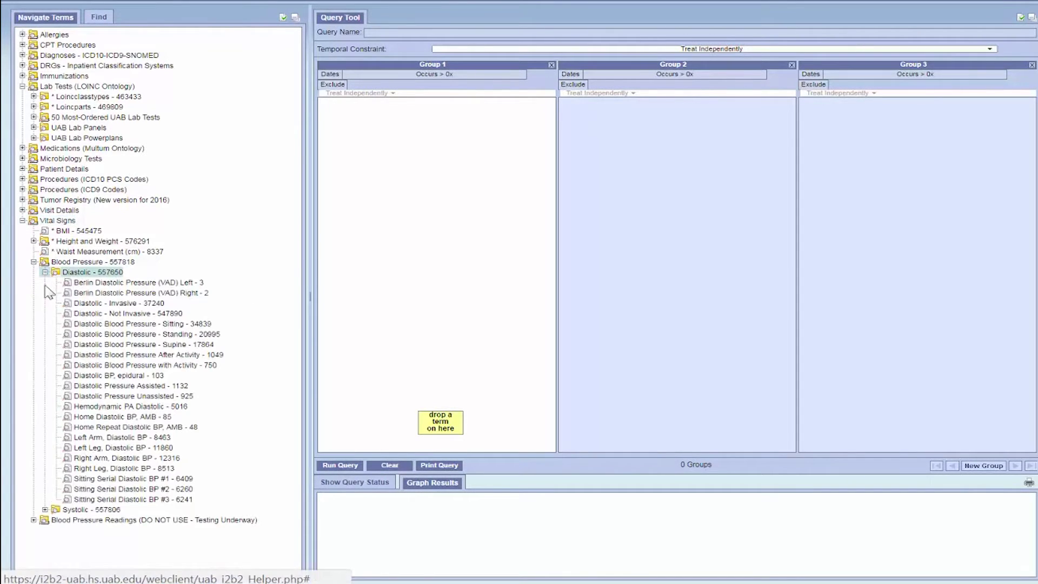
pyautogui.click(46, 510)
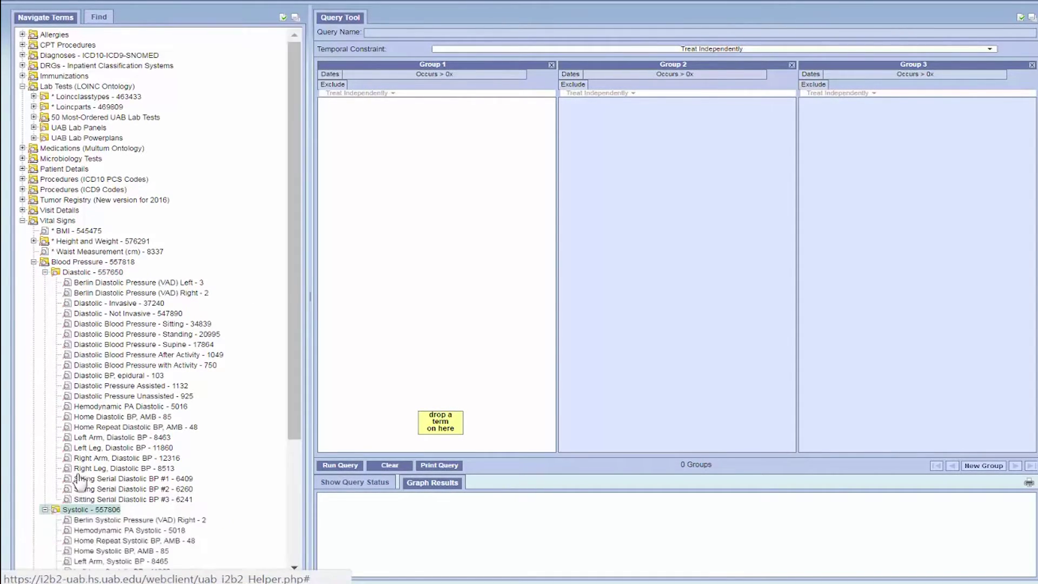
pyautogui.scroll(-3, 119, 440)
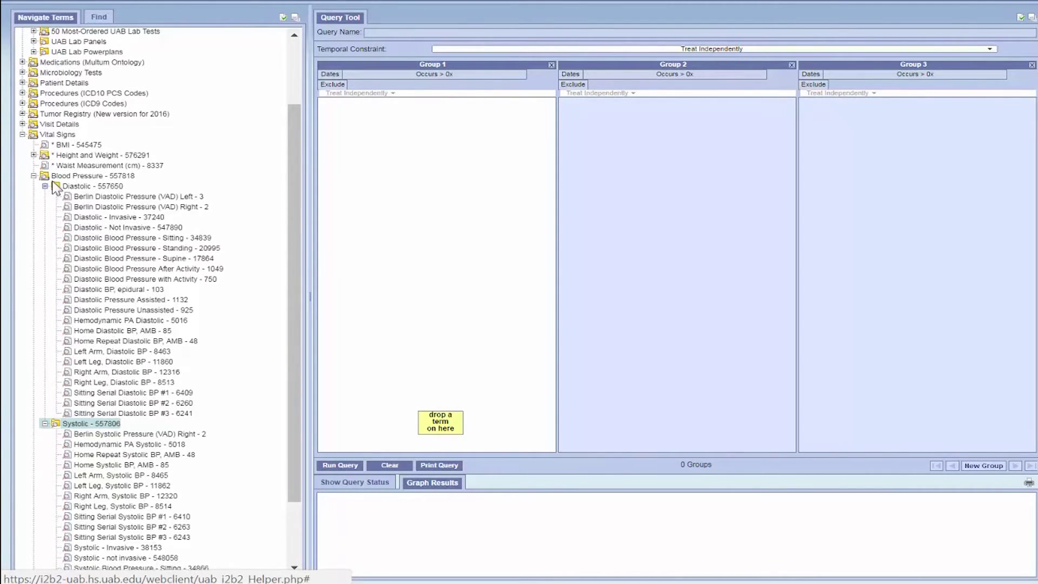
pyautogui.click(34, 176)
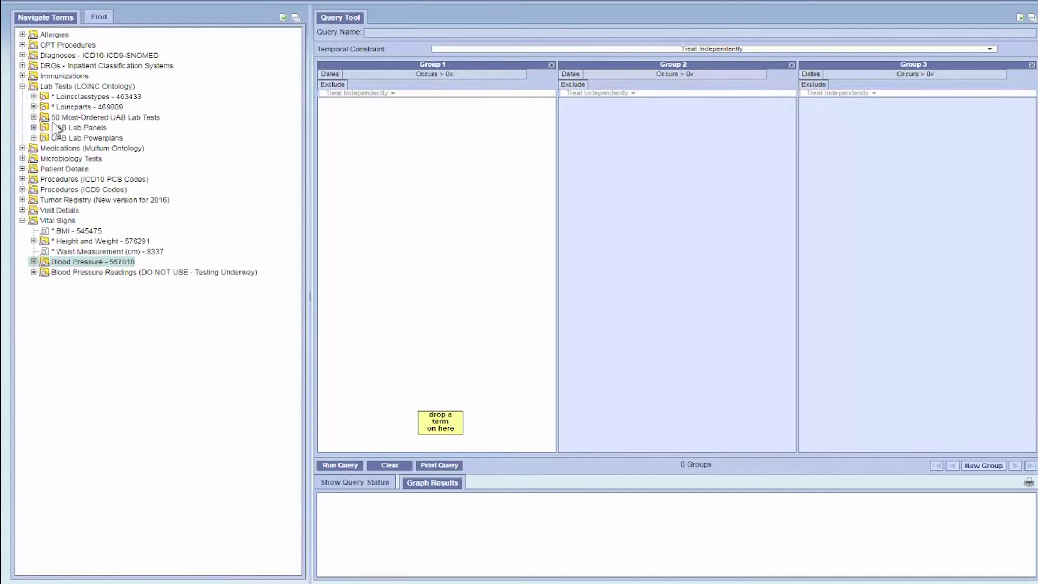
pyautogui.click(34, 96)
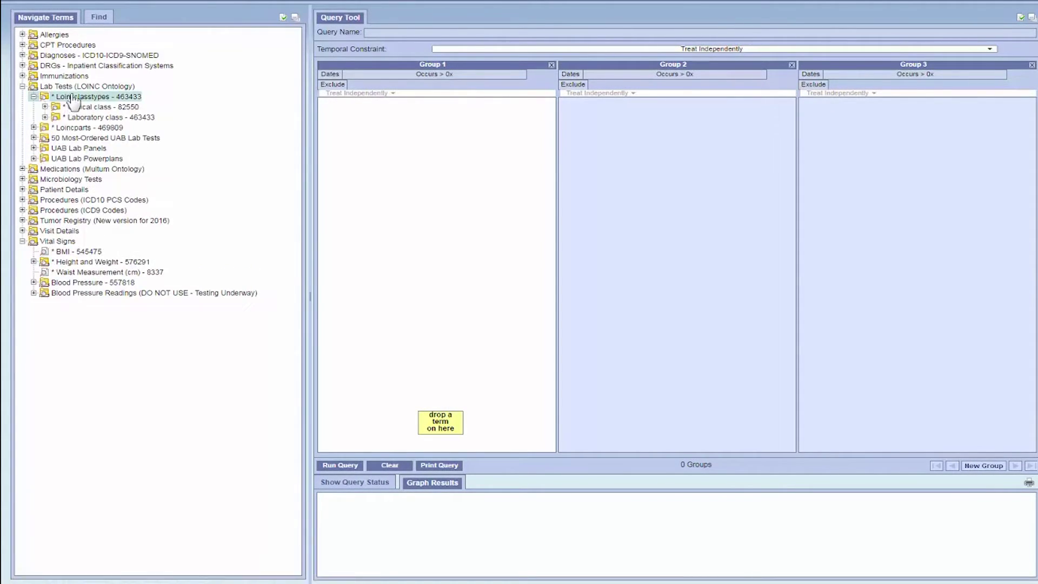
# - Search the Lab Tests terms by name for HGB A1C
pyautogui.click(102, 22)
pyautogui.click(140, 43)
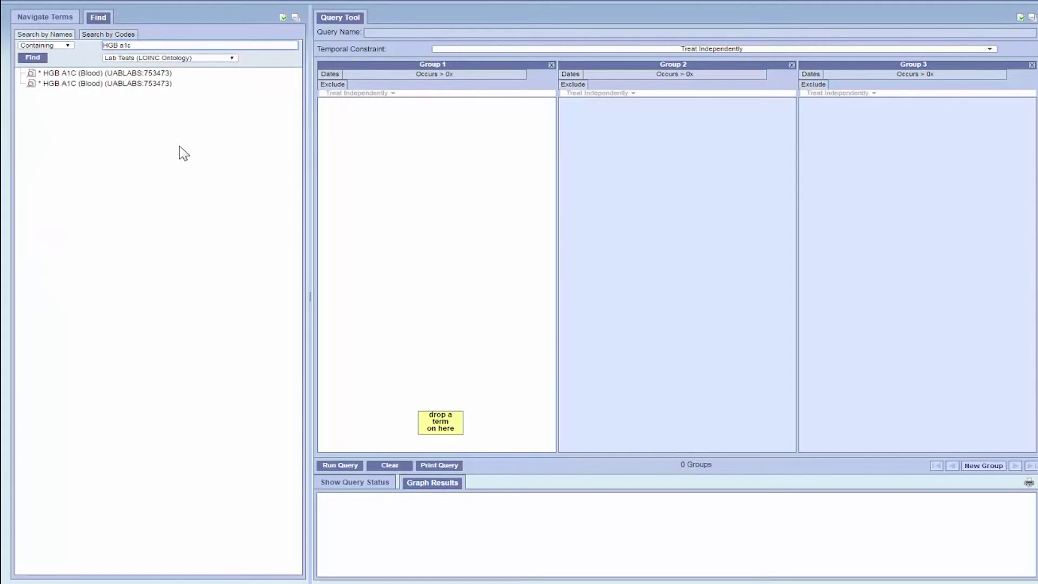
pyautogui.press('BackSpace')
pyautogui.click(38, 57)
# - Add HGB A1C (Blood) to Group 1 with a GREATER THAN 7 % value constraint
pyautogui.moveTo(108, 84); pyautogui.dragTo(367, 122)
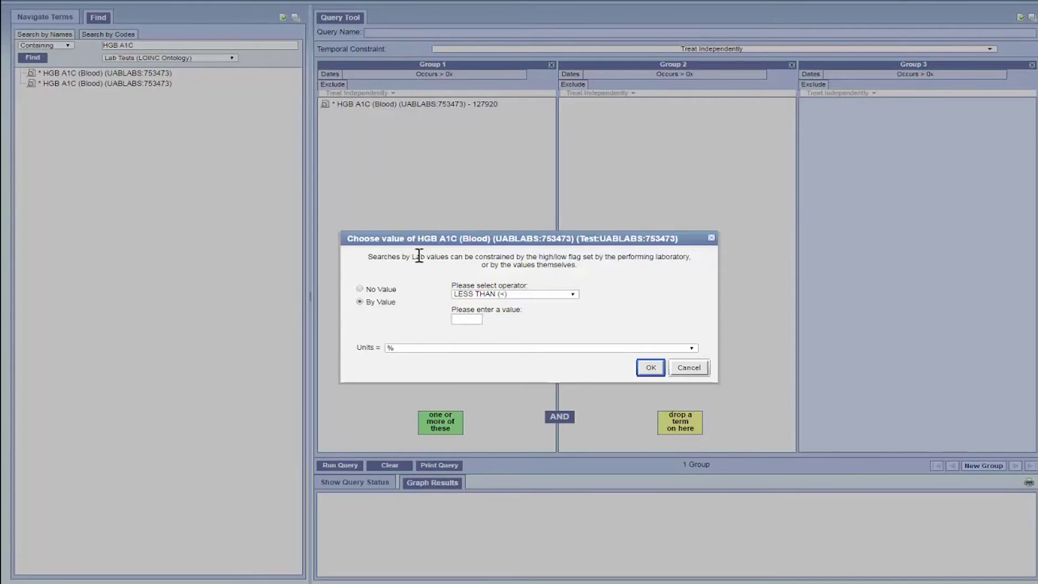
pyautogui.click(484, 295)
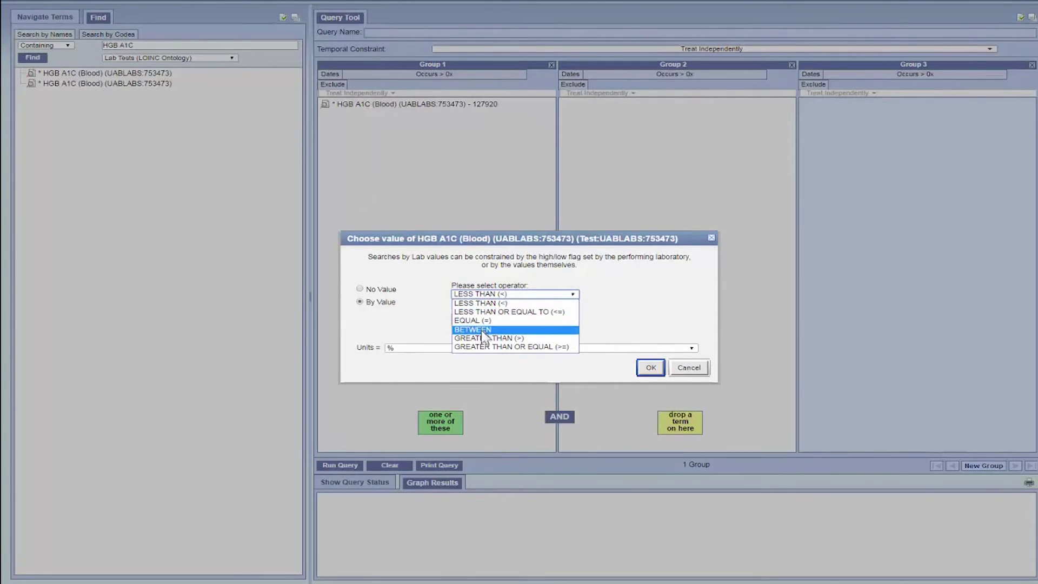
pyautogui.click(485, 339)
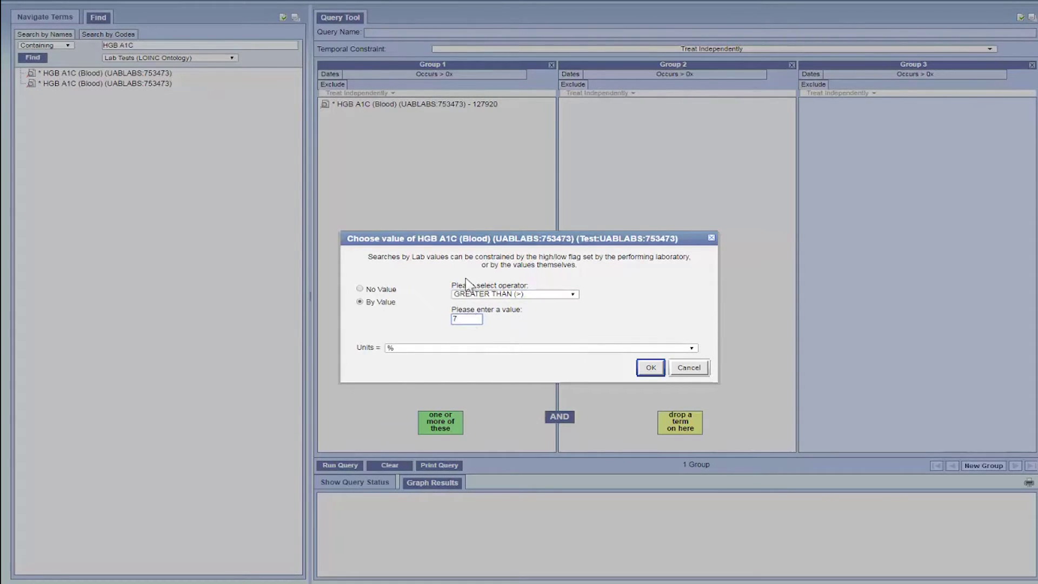
pyautogui.click(650, 370)
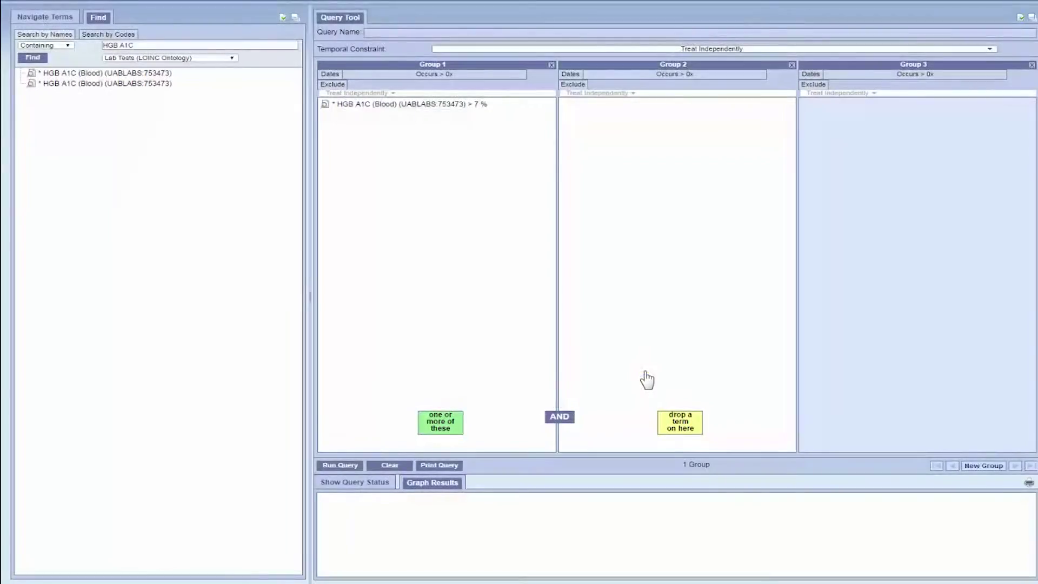
# - Run the HGB A1C > 7 % query to get the patient count
pyautogui.click(340, 465)
pyautogui.click(588, 354)
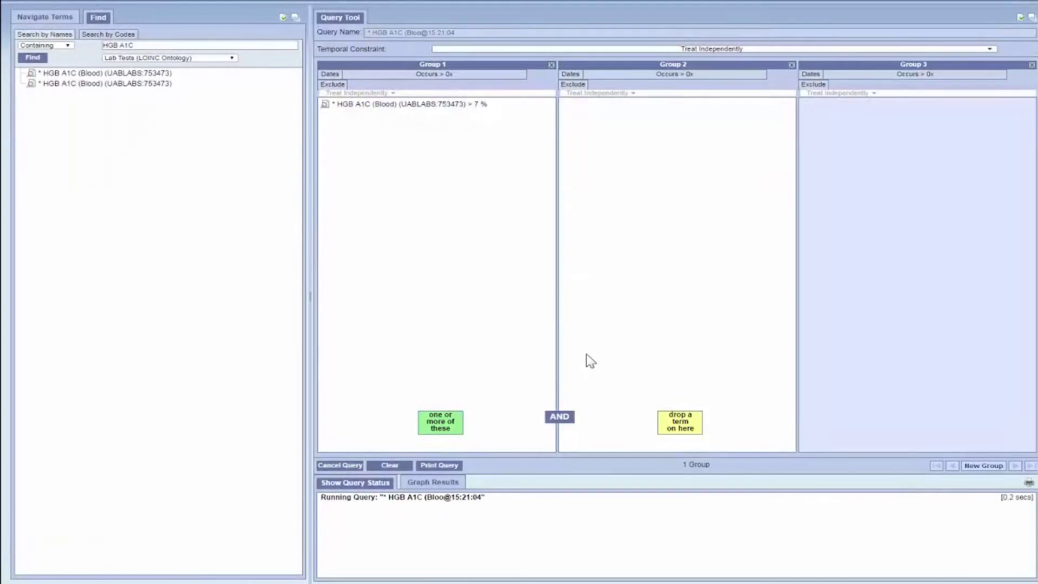